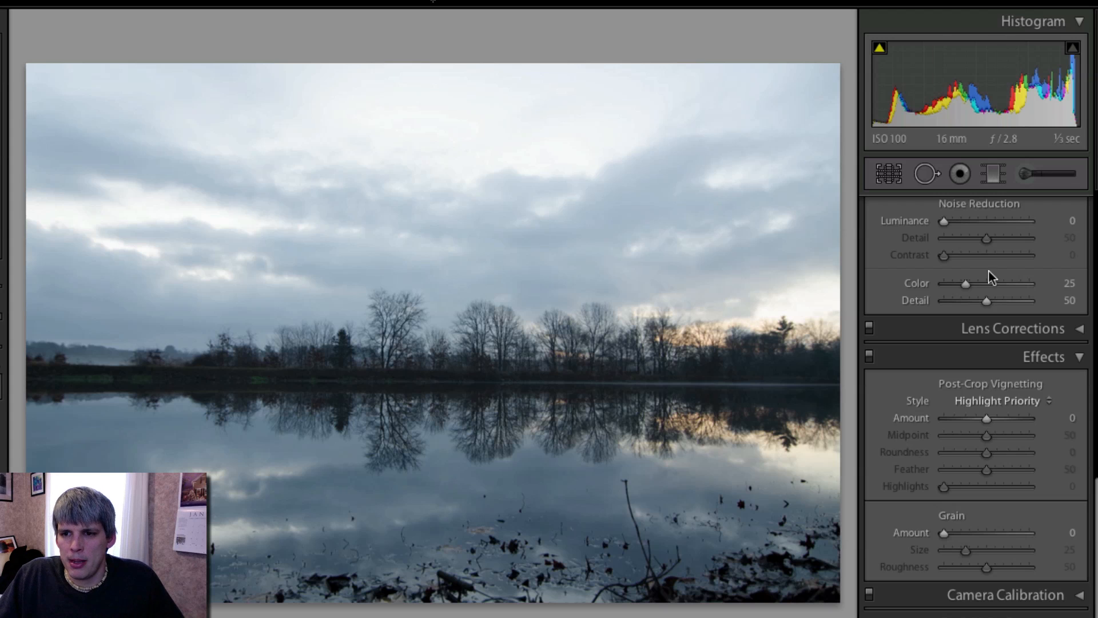
- Crop the photo to a wide panoramic strip around the tree line and its reflection, then apply the crop
left_click(890, 172)
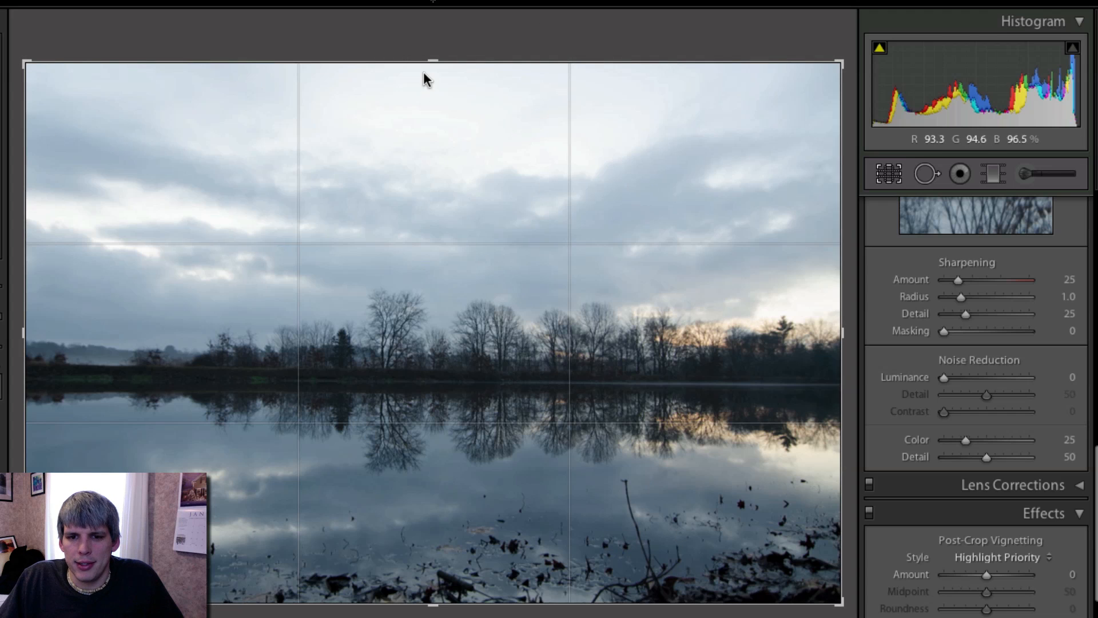
left_click_drag(432, 64, 437, 148)
left_click_drag(432, 517, 429, 468)
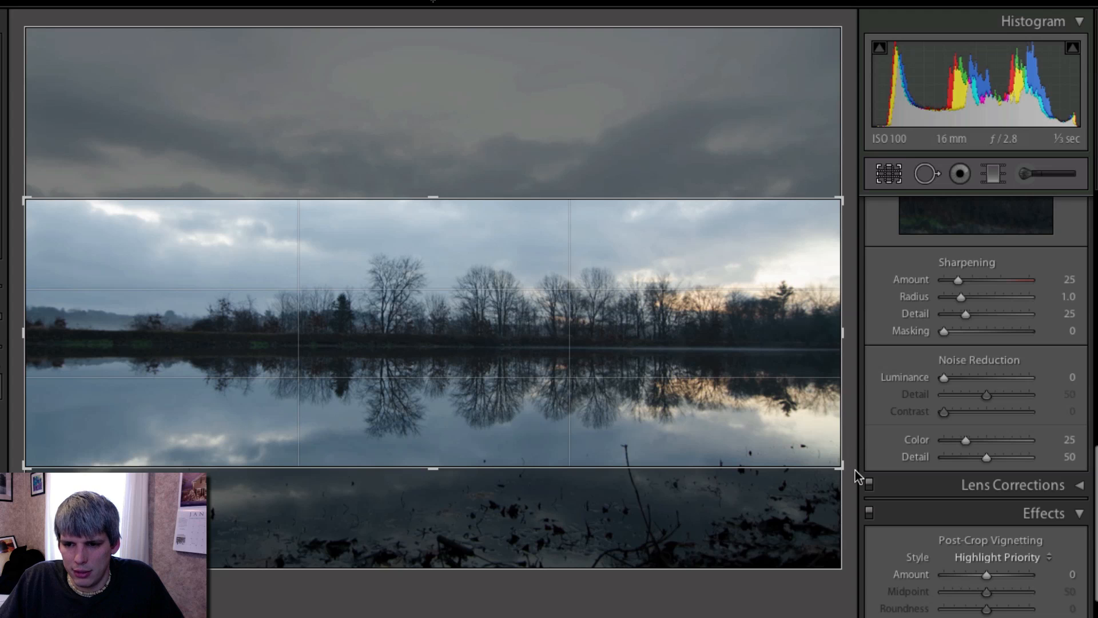
left_click_drag(851, 472, 853, 468)
left_click_drag(32, 345, 56, 347)
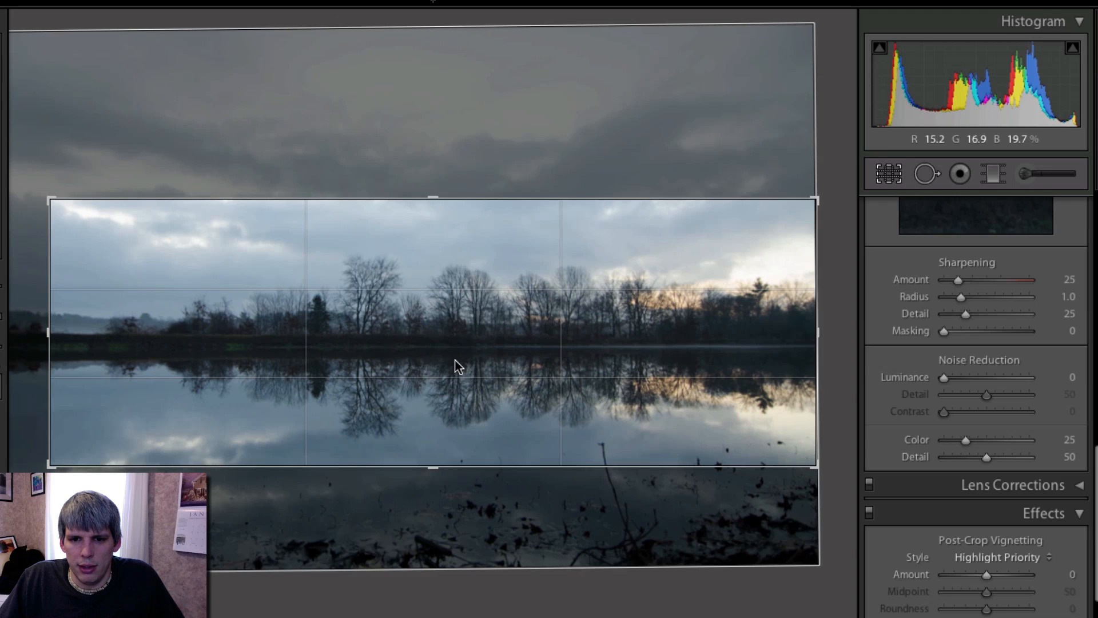
left_click_drag(456, 354, 458, 358)
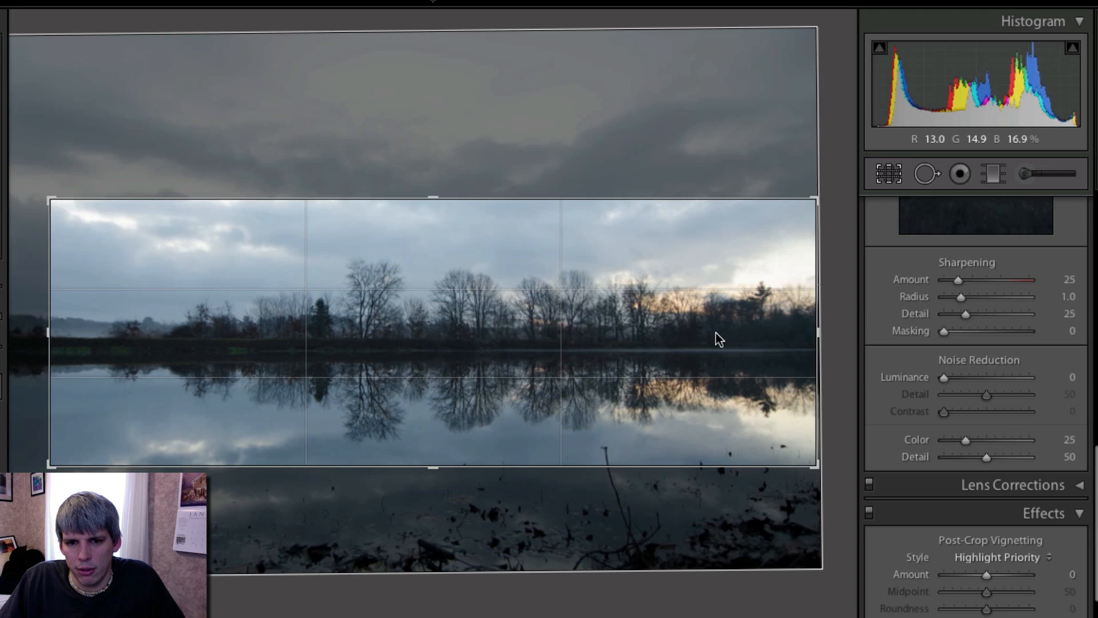
left_click_drag(433, 199, 434, 213)
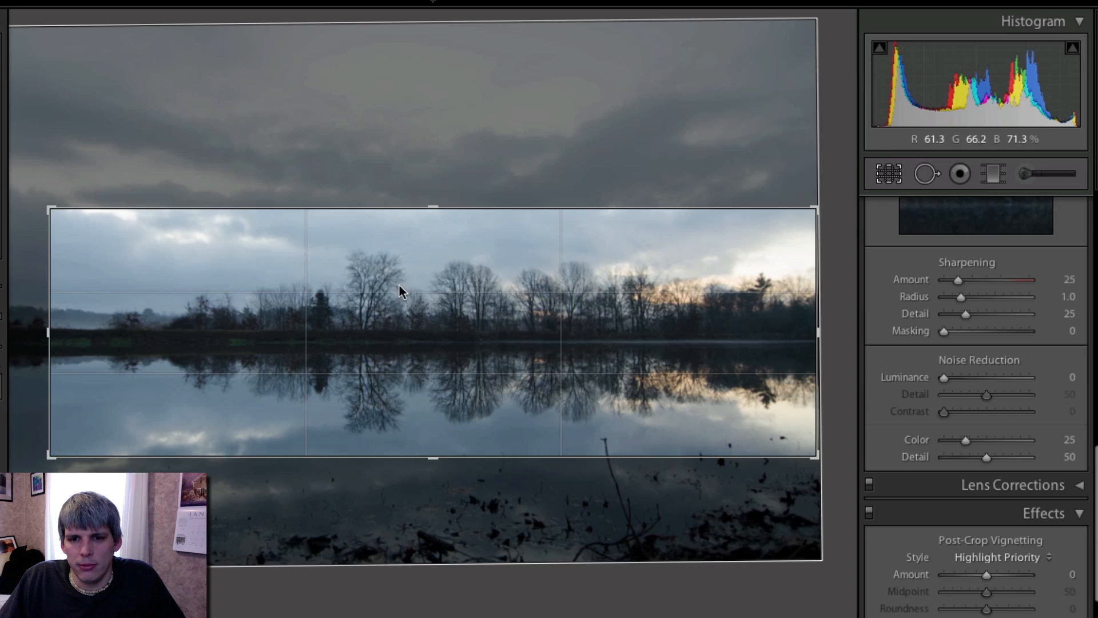
left_click_drag(842, 469, 838, 473)
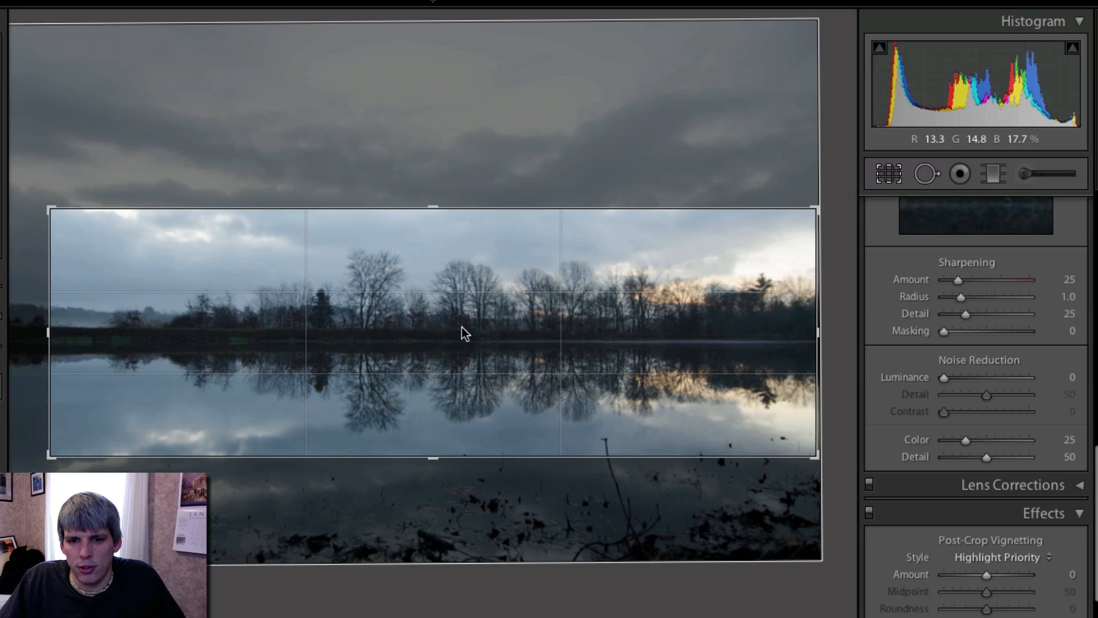
key("Return")
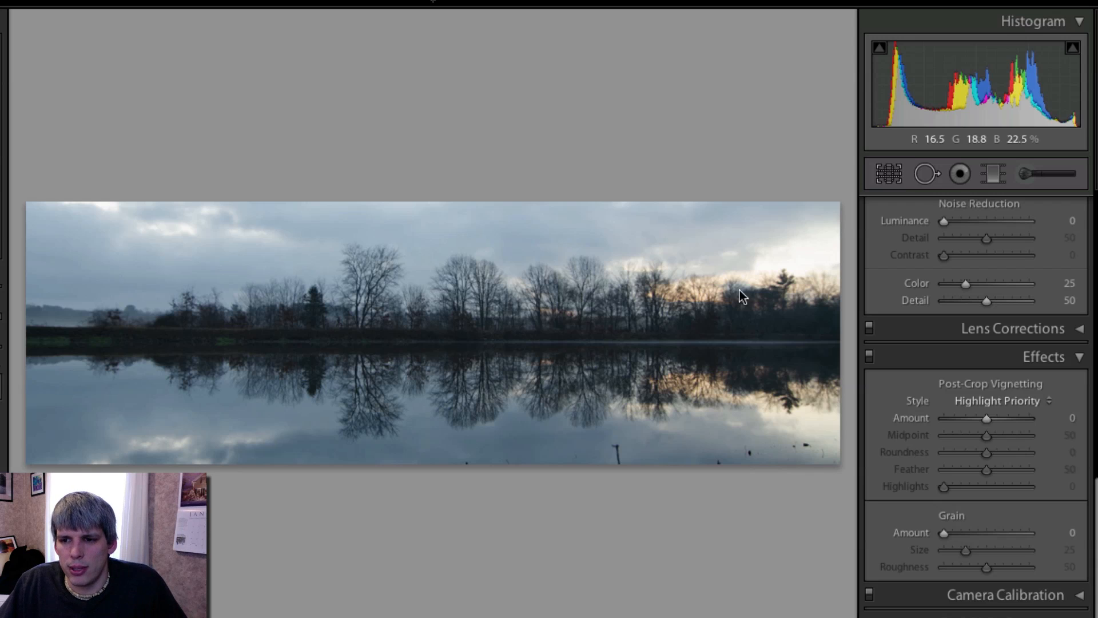
- Set Exposure +1.20, Contrast +53, Highlights +100, Shadows -45, Whites -26 and Blacks -37
scroll(997, 268, "up", 15)
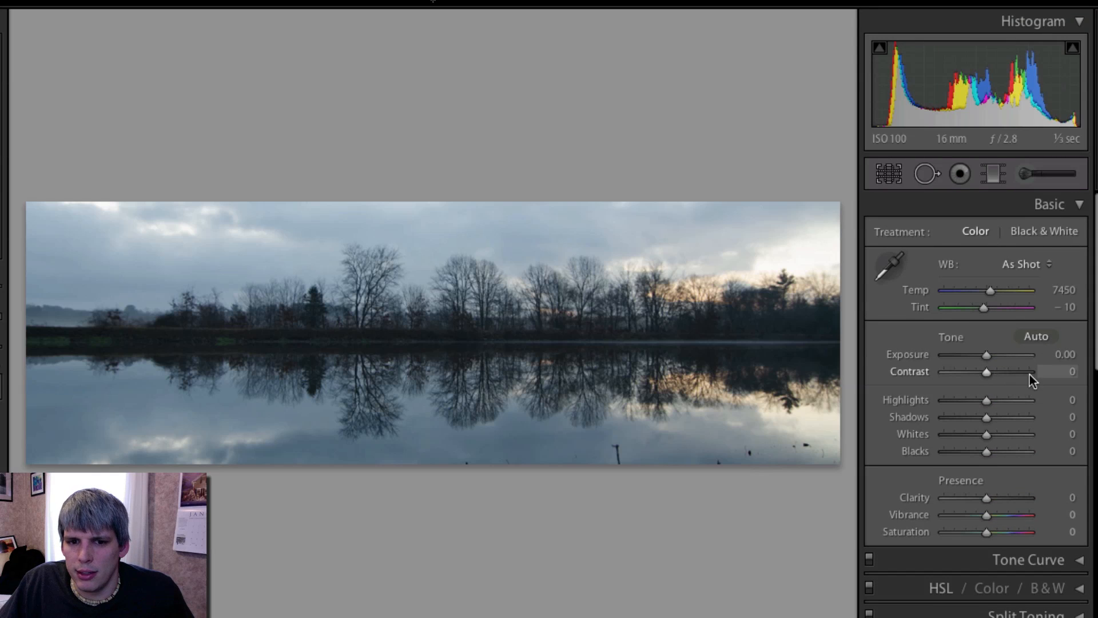
left_click_drag(995, 358, 964, 418)
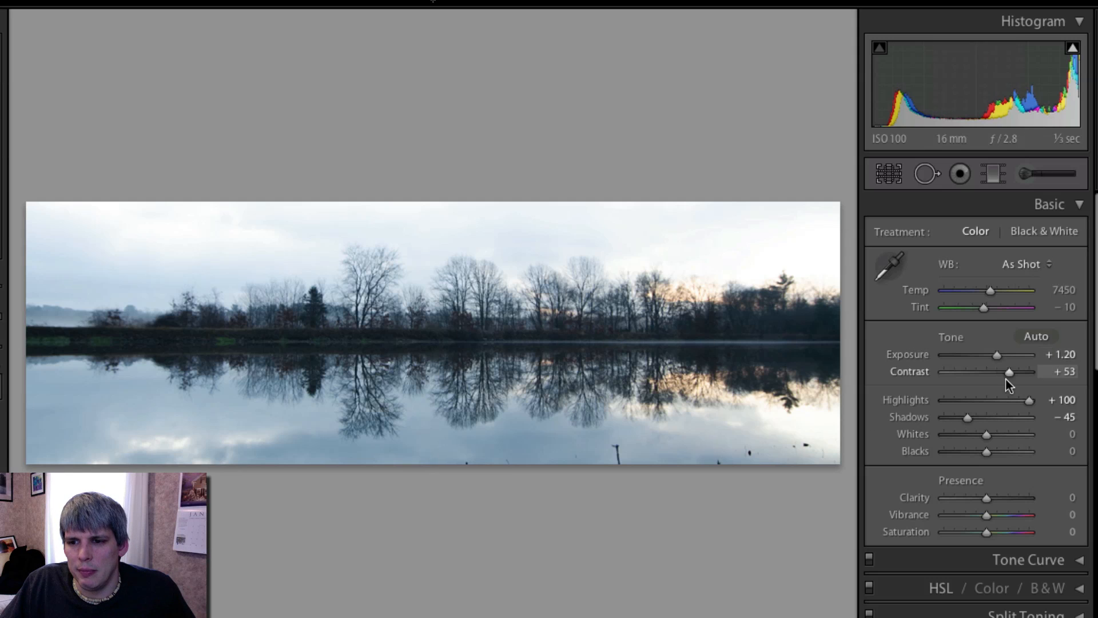
left_click_drag(991, 434, 967, 451)
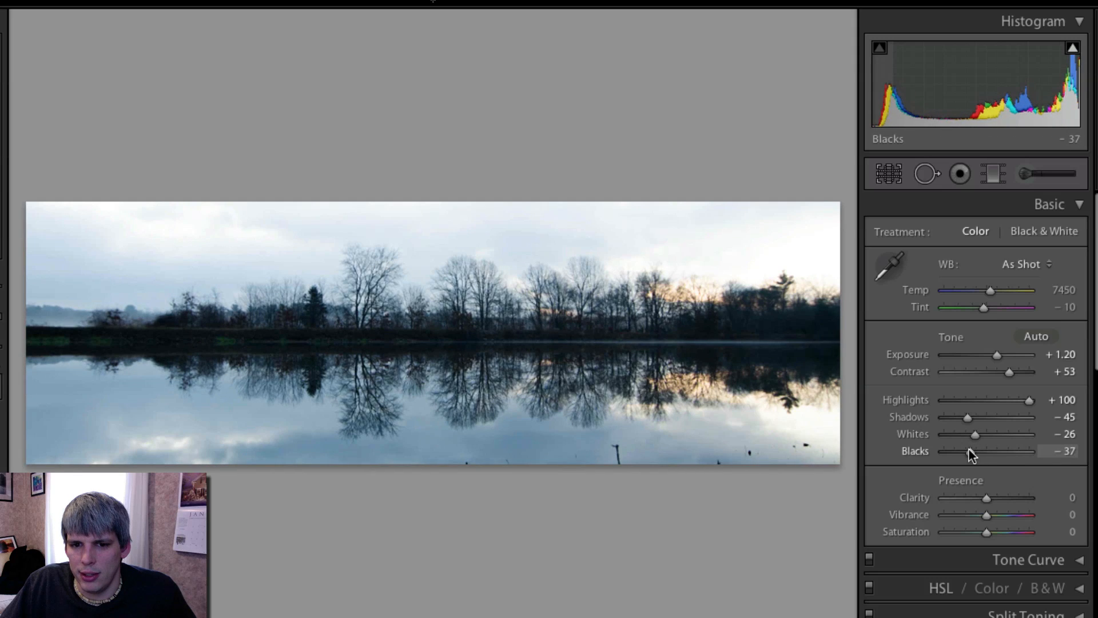
- Convert the photo to Black & White and set Whites +100, Shadows -46, Clarity +15 and Contrast +58
left_click(1024, 234)
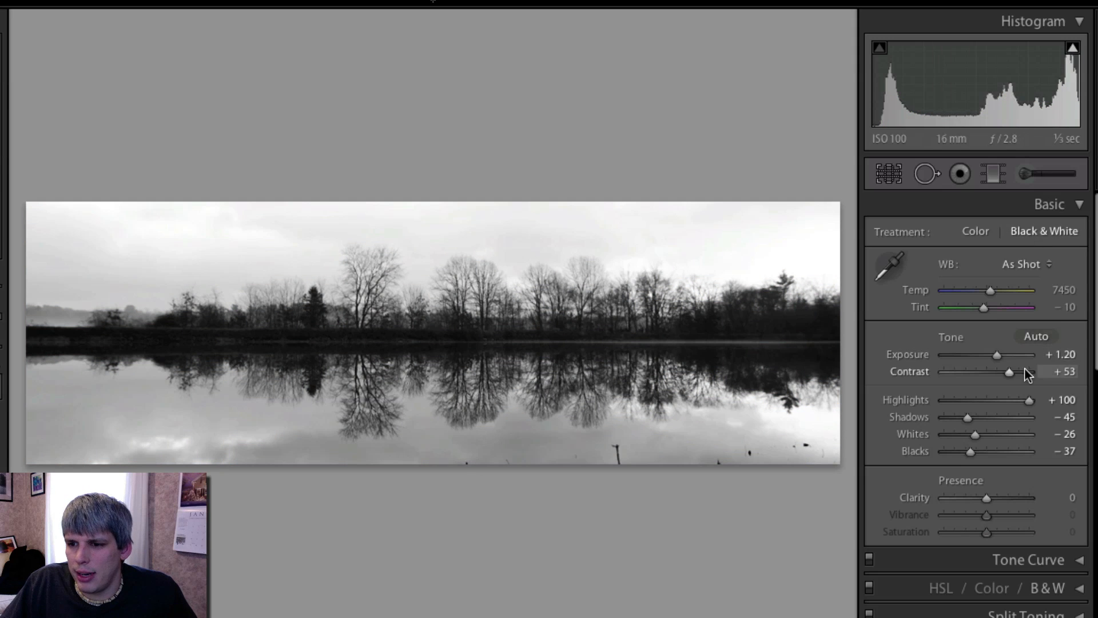
left_click_drag(969, 417, 1028, 436)
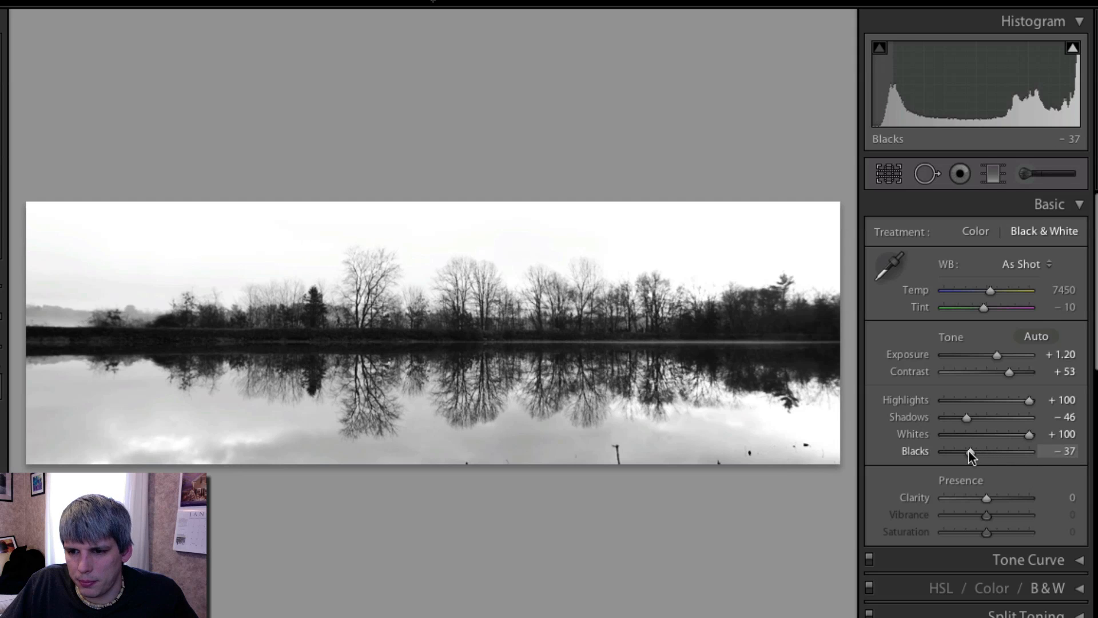
left_click_drag(971, 452, 971, 451)
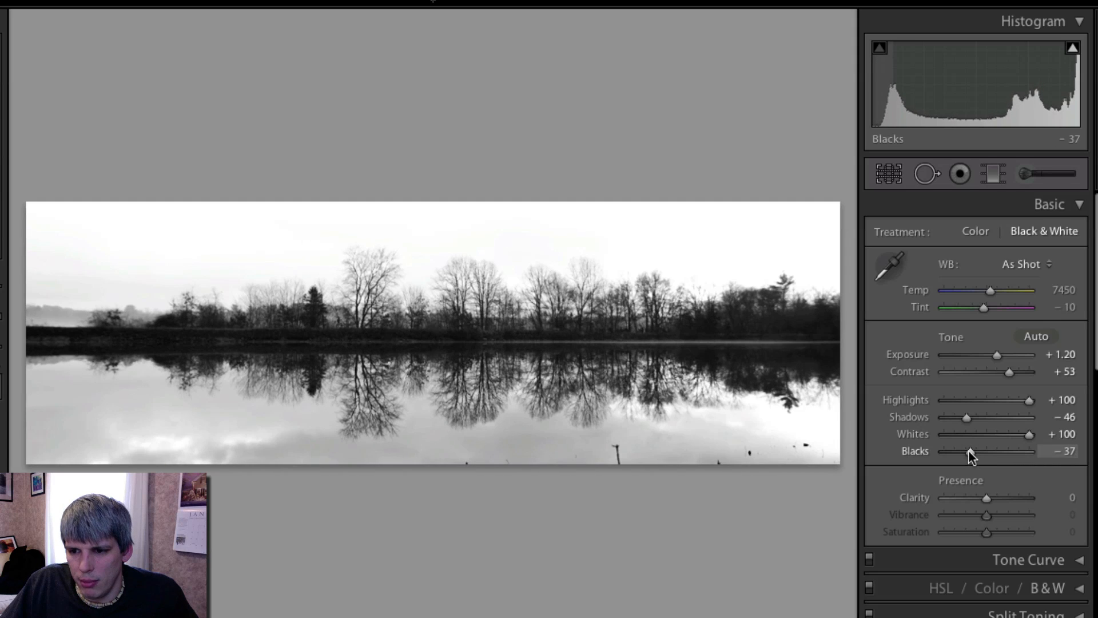
left_click_drag(987, 497, 993, 494)
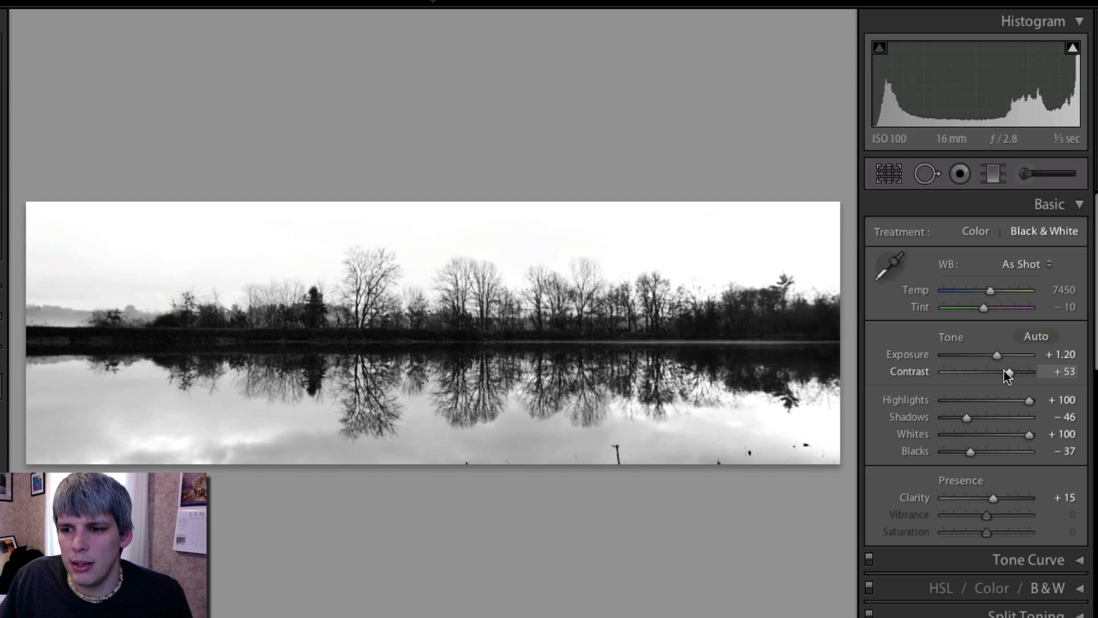
left_click_drag(1009, 372, 1010, 374)
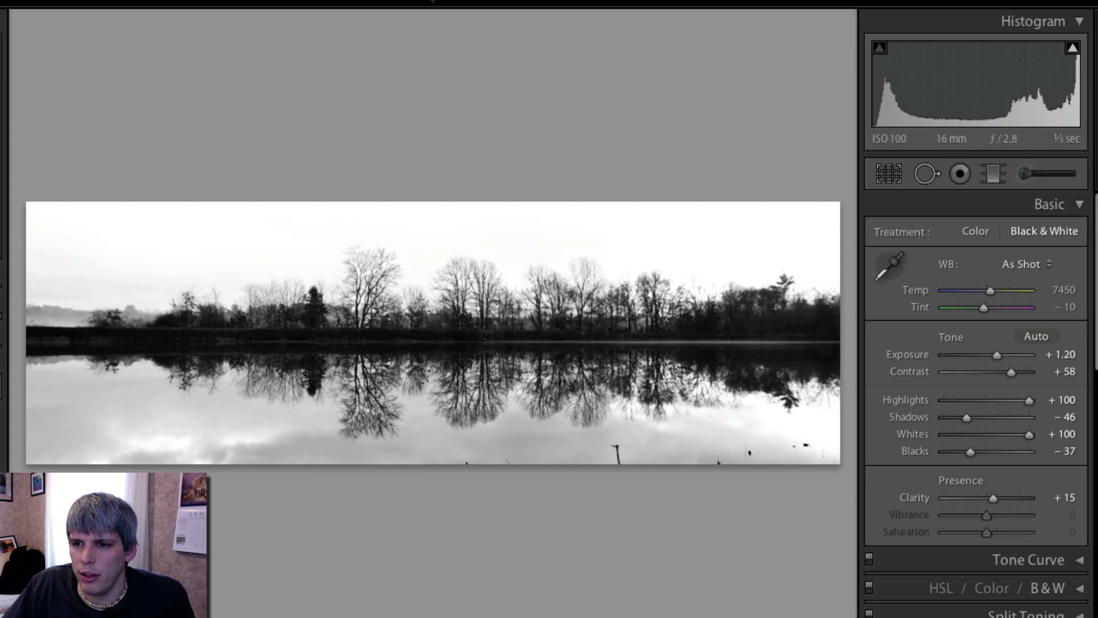
- Heal the small specks along the bottom edge of the water with the Spot Removal brush at sizes 66 and 76
left_click(927, 173)
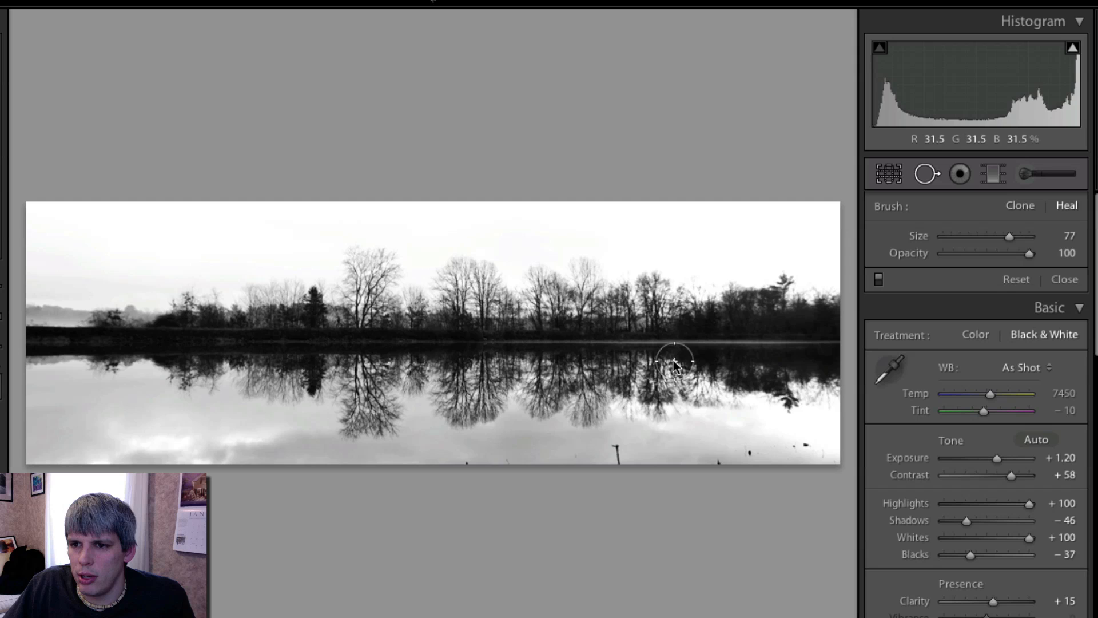
scroll(465, 458, "down", 3)
left_click(466, 458)
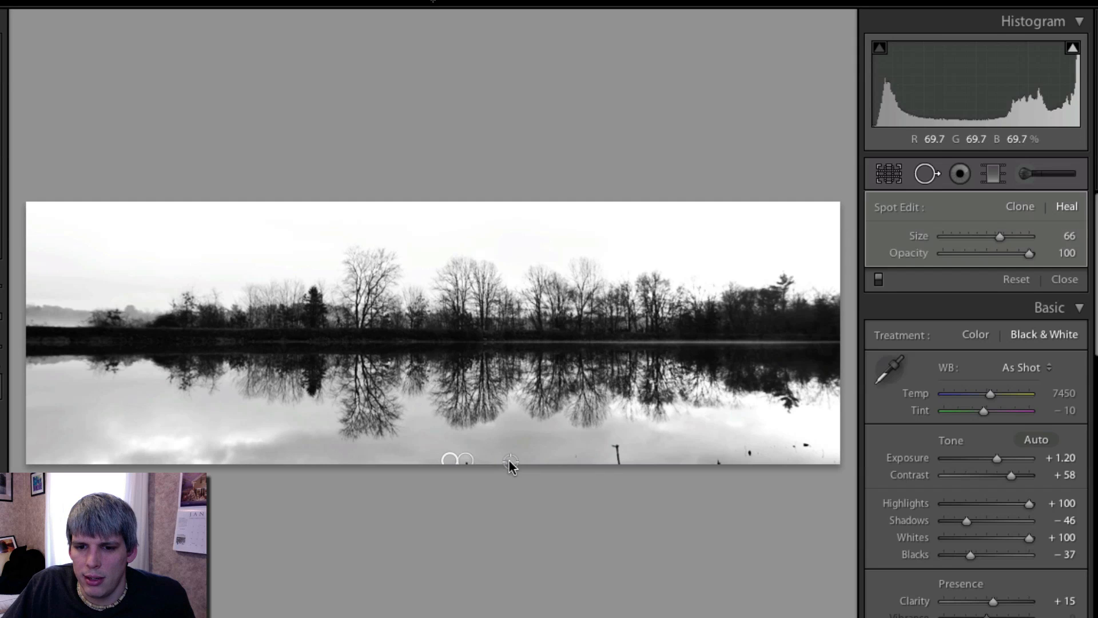
left_click(509, 459)
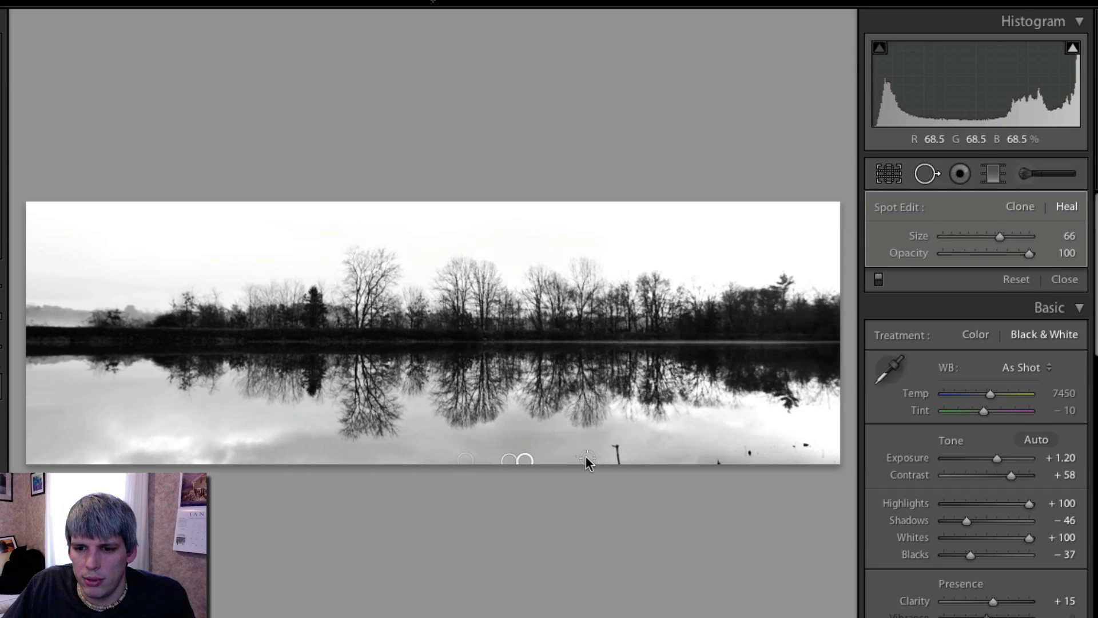
left_click(579, 456)
scroll(618, 456, "up", 3)
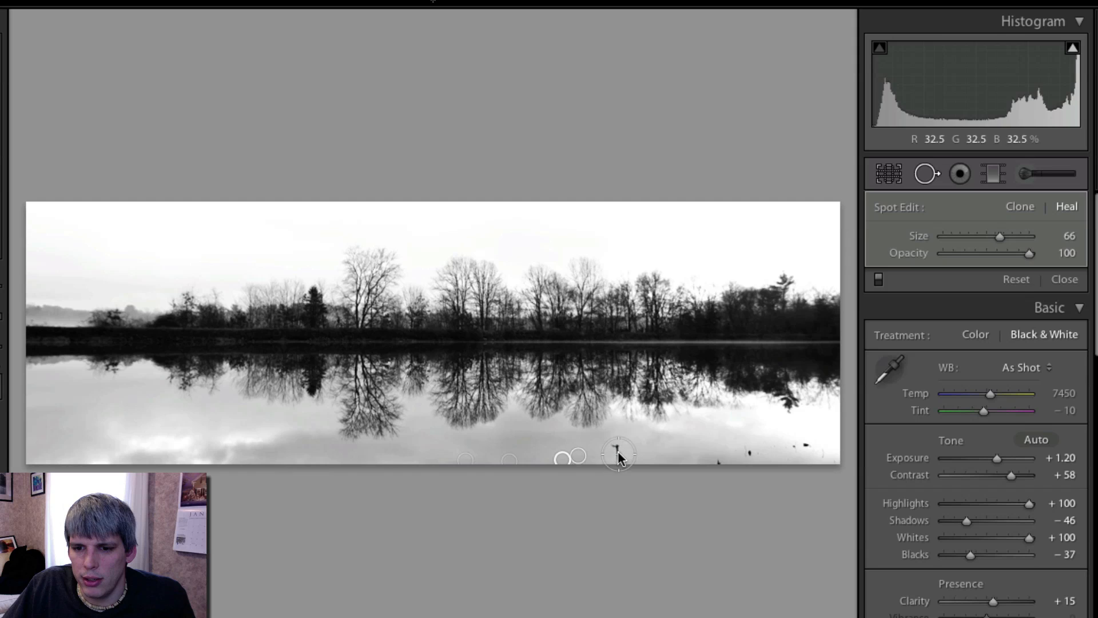
left_click(618, 453)
left_click(715, 457)
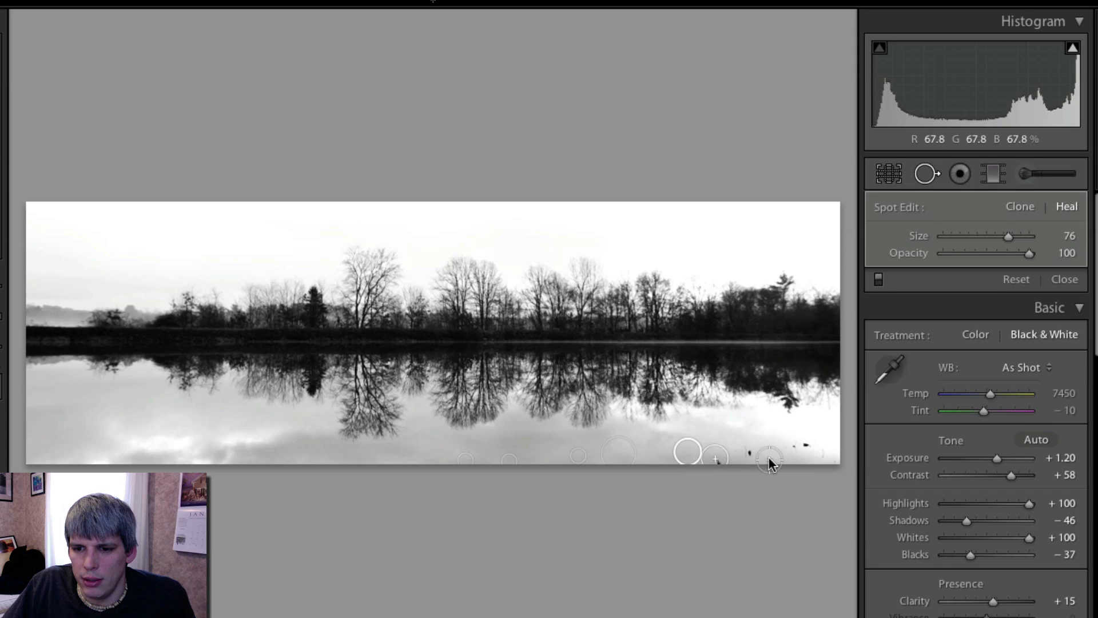
left_click(746, 457)
left_click(801, 447)
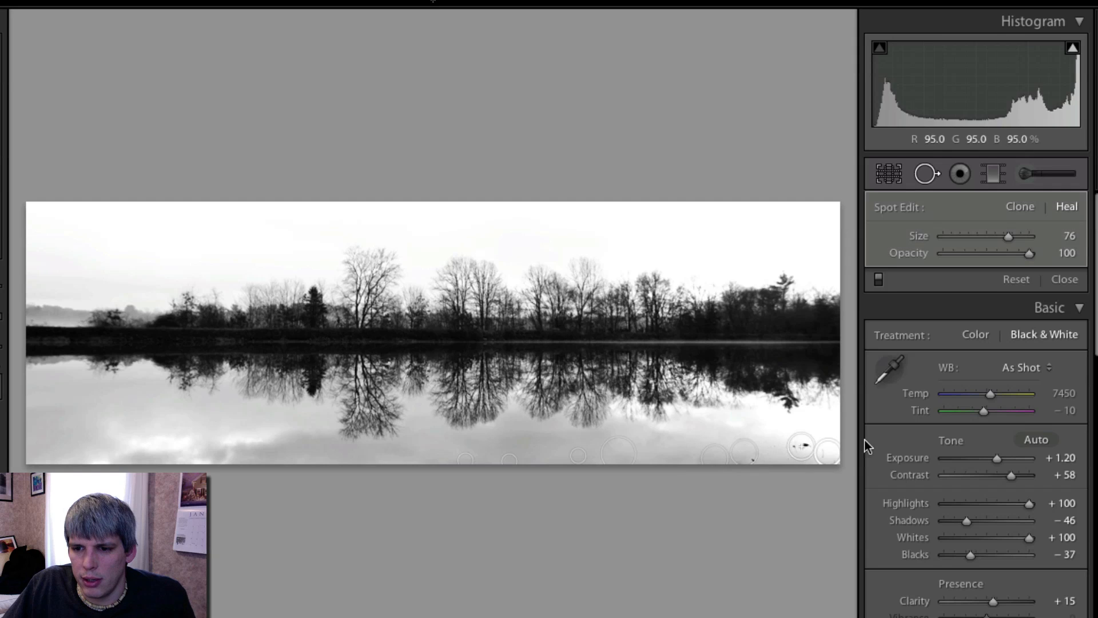
left_click(760, 460)
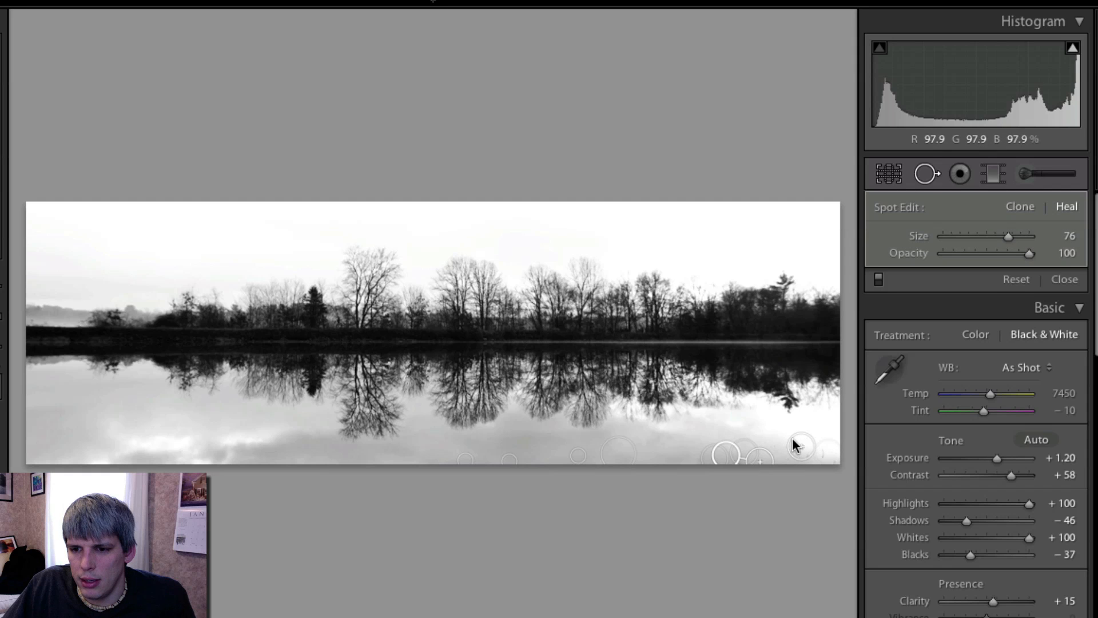
left_click(926, 173)
- Zoom into the lower water and heal the remaining twigs with Spot Removal at size 77, then close the tool
left_click(798, 420)
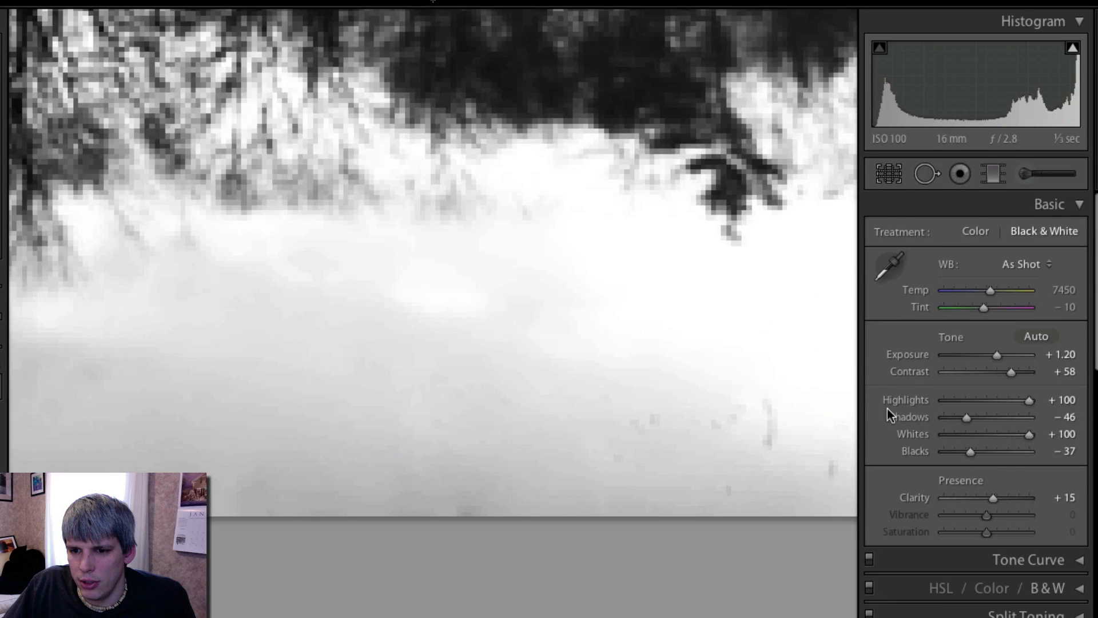
left_click_drag(763, 430, 485, 437)
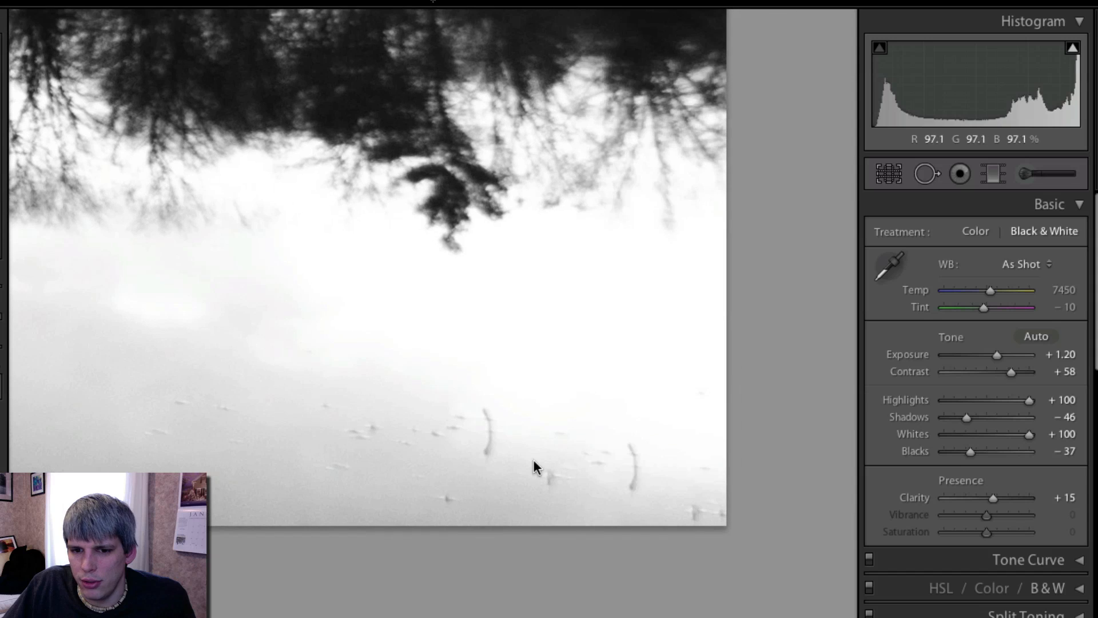
left_click(926, 173)
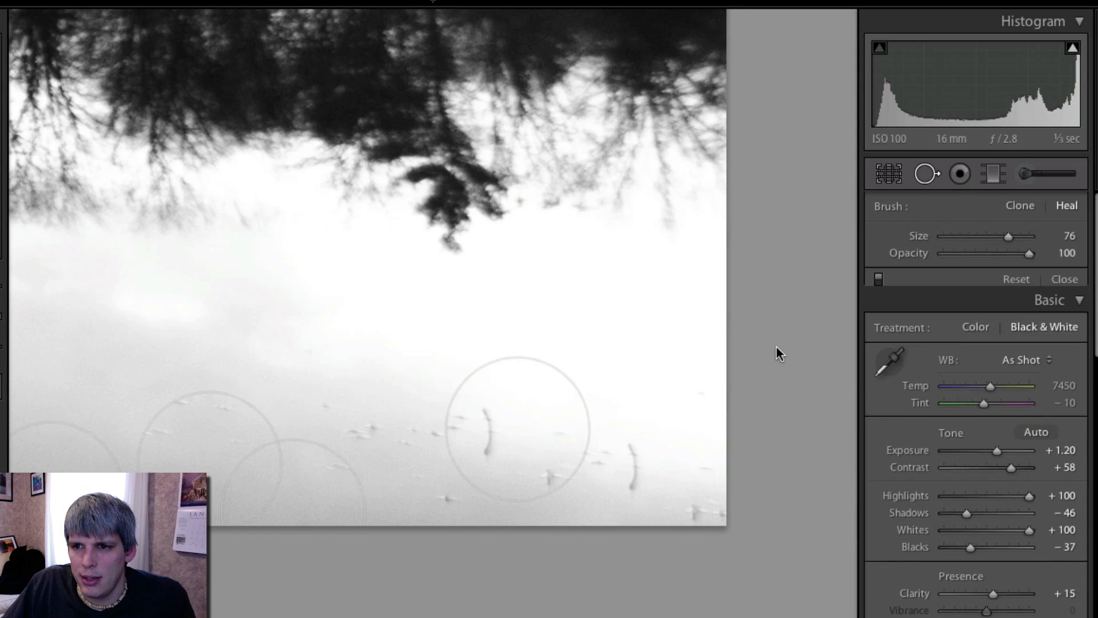
scroll(445, 437, "up", 1)
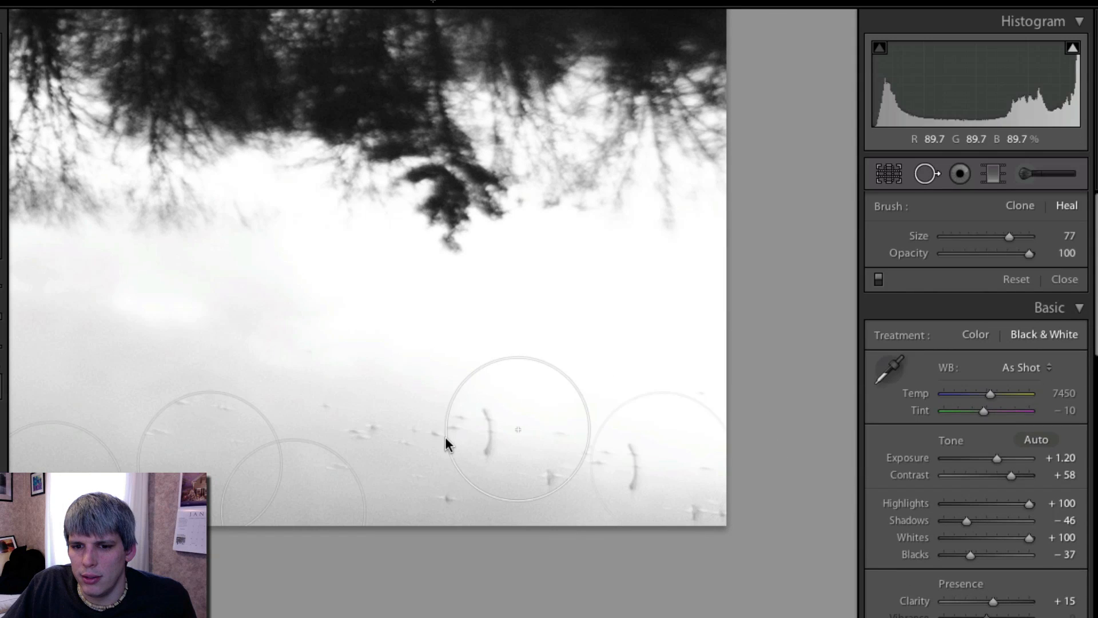
mouse_move(445, 437)
left_mouse_down()
mouse_move(414, 419)
mouse_move(401, 436)
mouse_move(411, 427)
left_mouse_up()
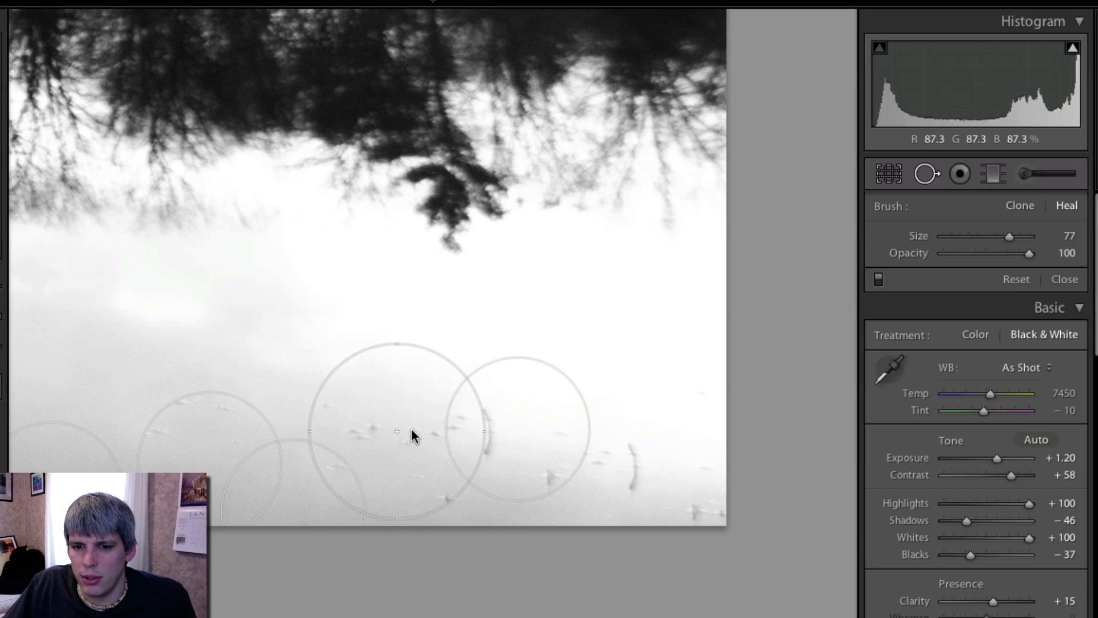
scroll(412, 427, "up", 1)
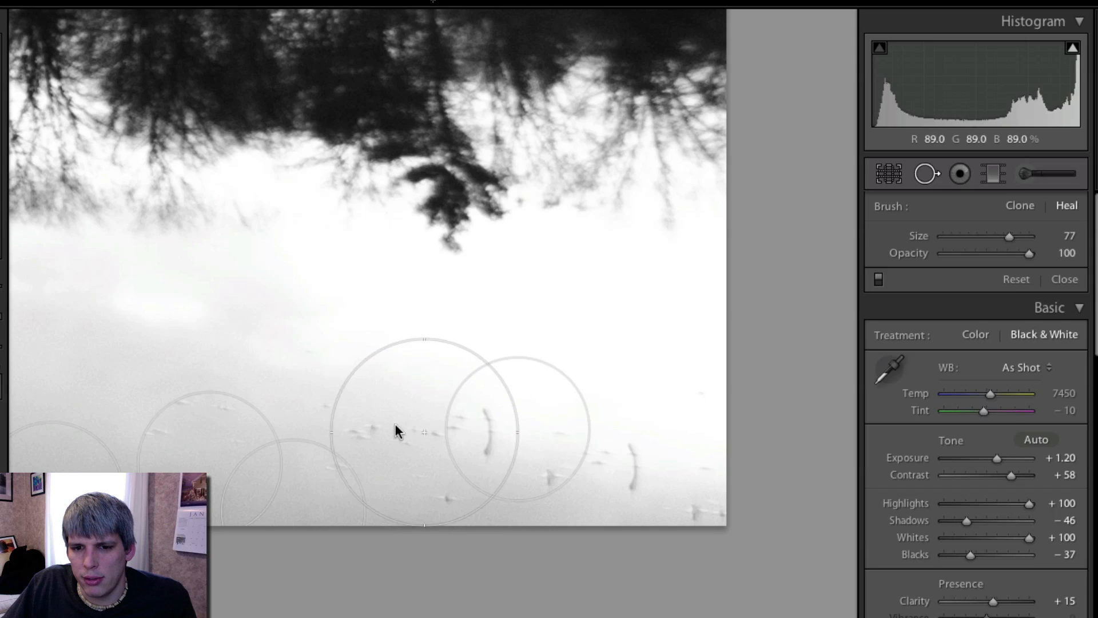
left_click(408, 421)
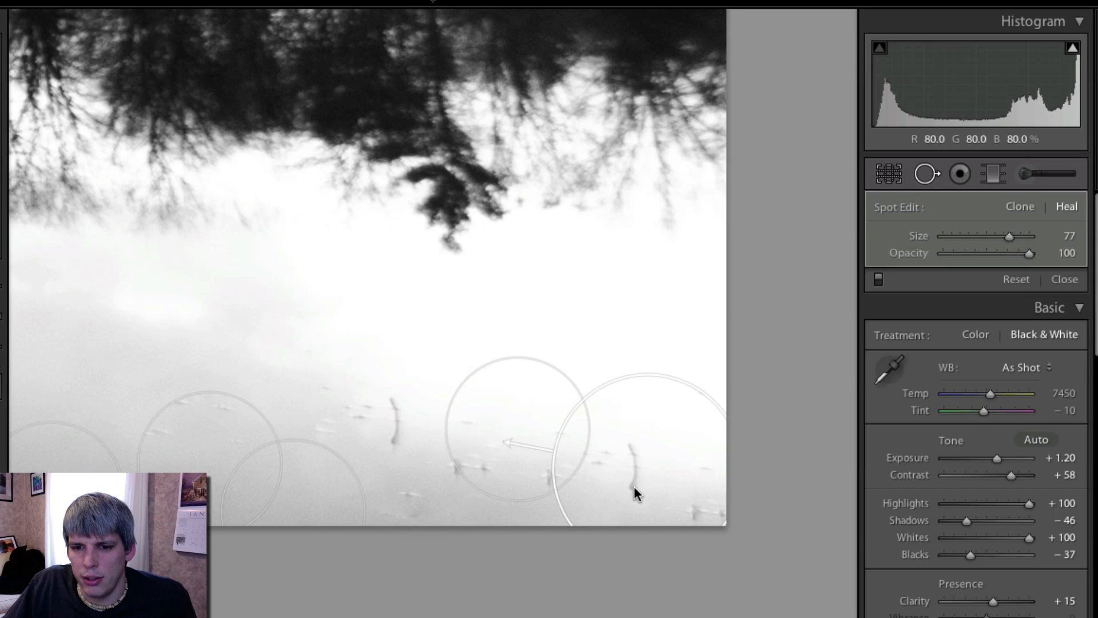
mouse_move(633, 485)
left_mouse_down()
mouse_move(145, 402)
mouse_move(170, 443)
mouse_move(194, 451)
left_mouse_up()
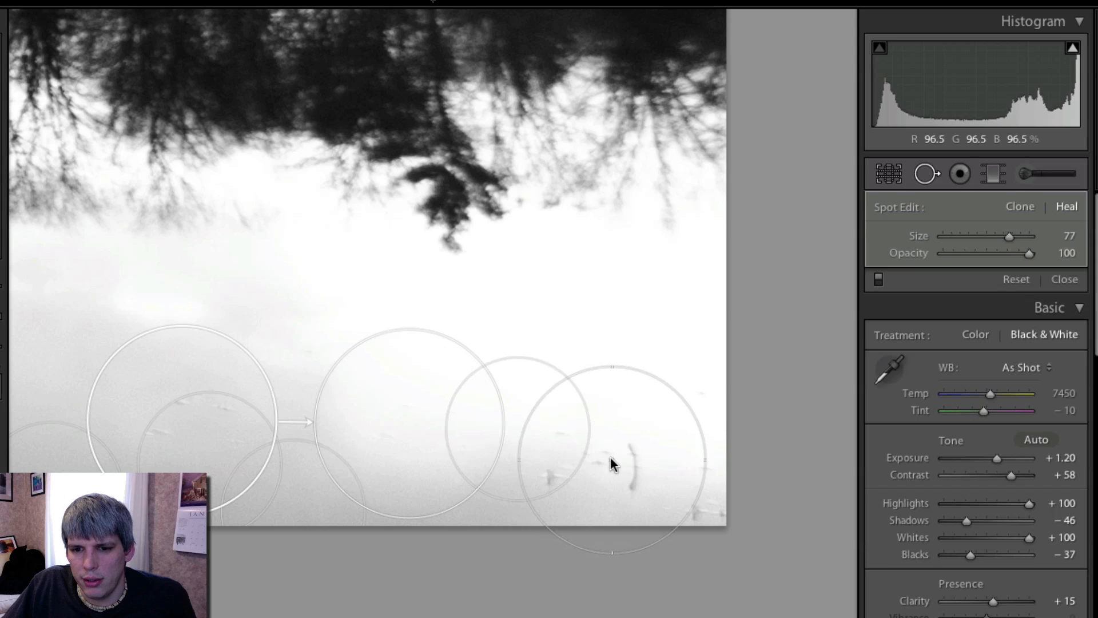
scroll(628, 456, "up", 1)
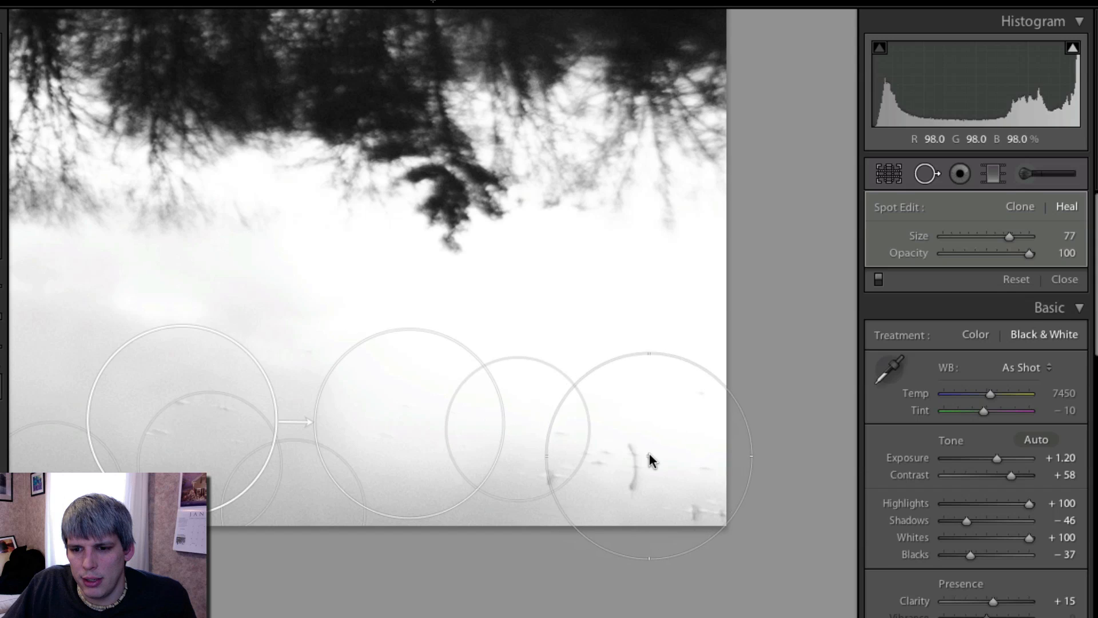
left_click(641, 458)
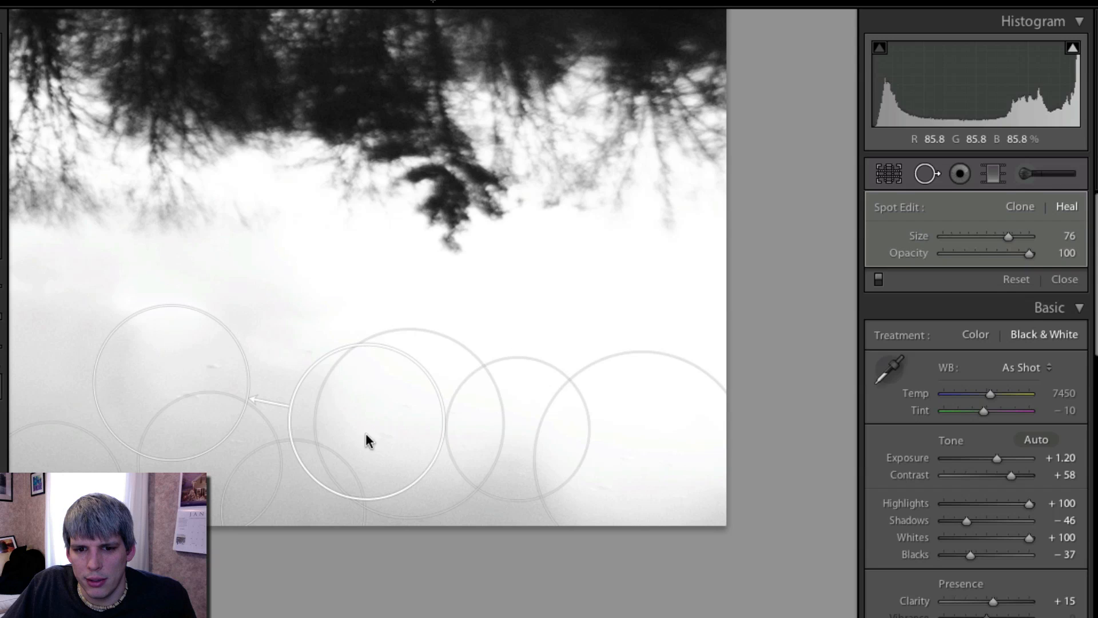
mouse_move(348, 440)
left_mouse_down()
mouse_move(308, 368)
mouse_move(311, 427)
mouse_move(324, 435)
left_mouse_up()
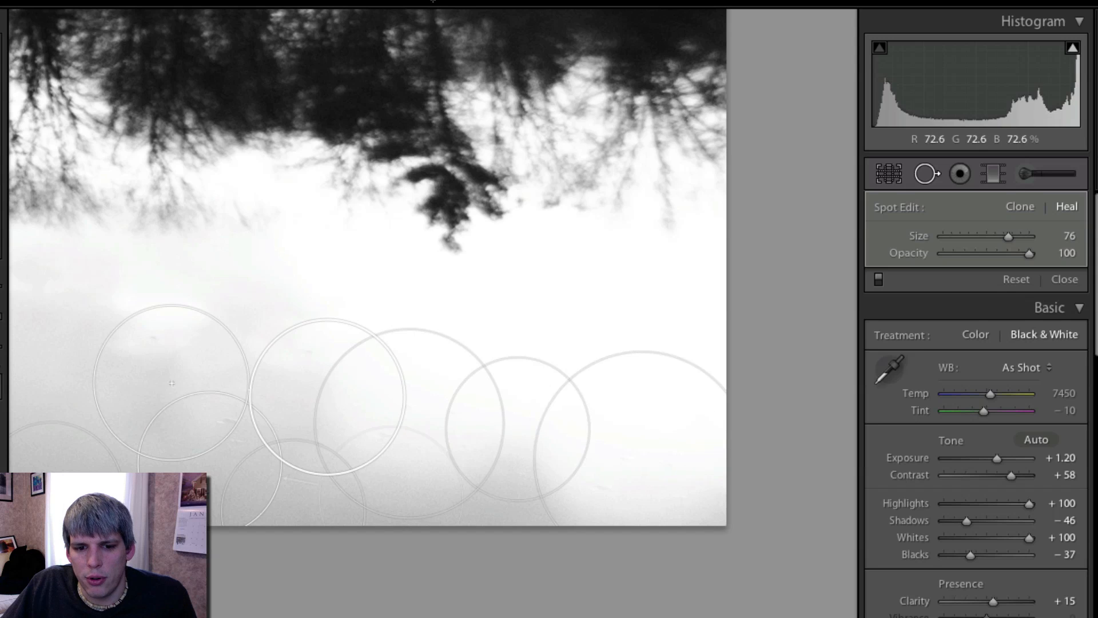
left_click(901, 182)
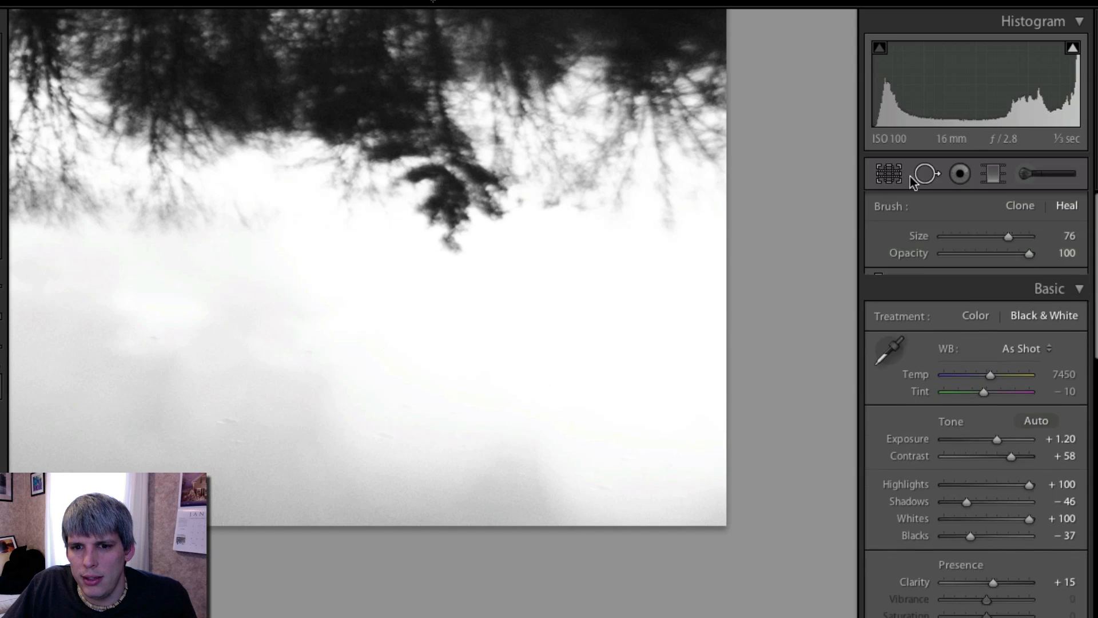
left_click(530, 361)
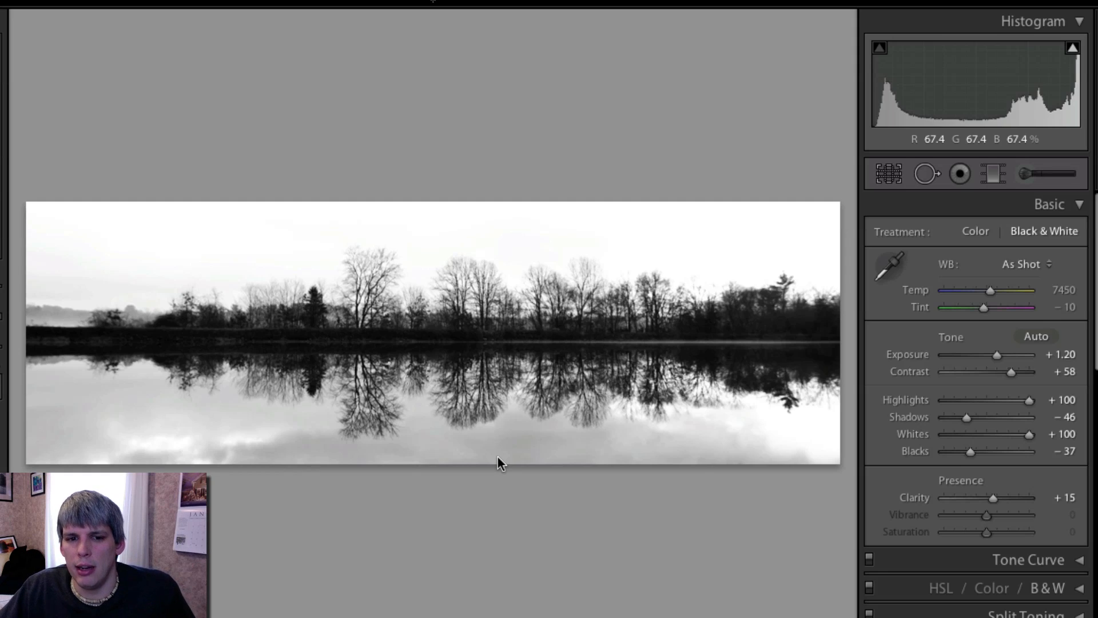
- Add a Highlight Priority post-crop vignette with Amount +39, Midpoint 37, Roundness -35 and Feather 100
scroll(926, 388, "down", 15)
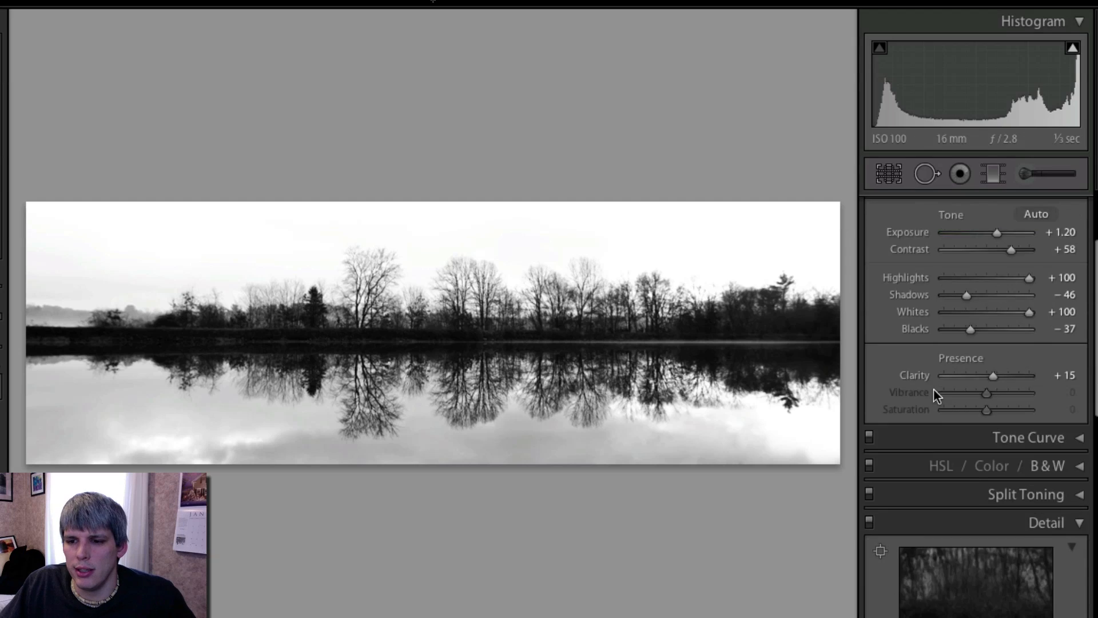
scroll(935, 388, "down", 1)
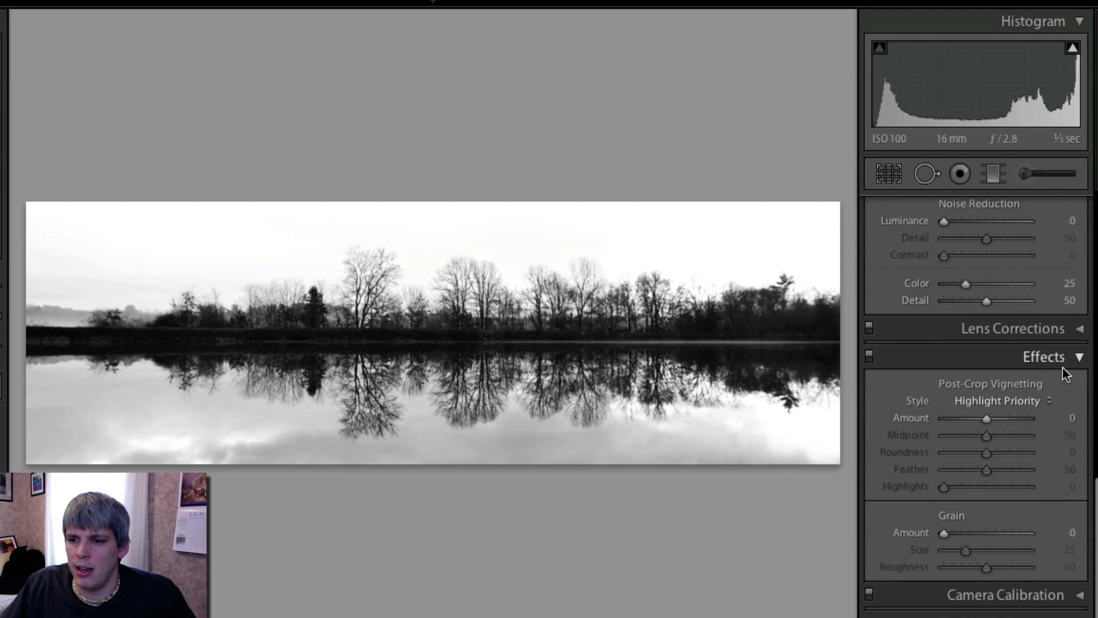
left_click_drag(987, 420, 970, 452)
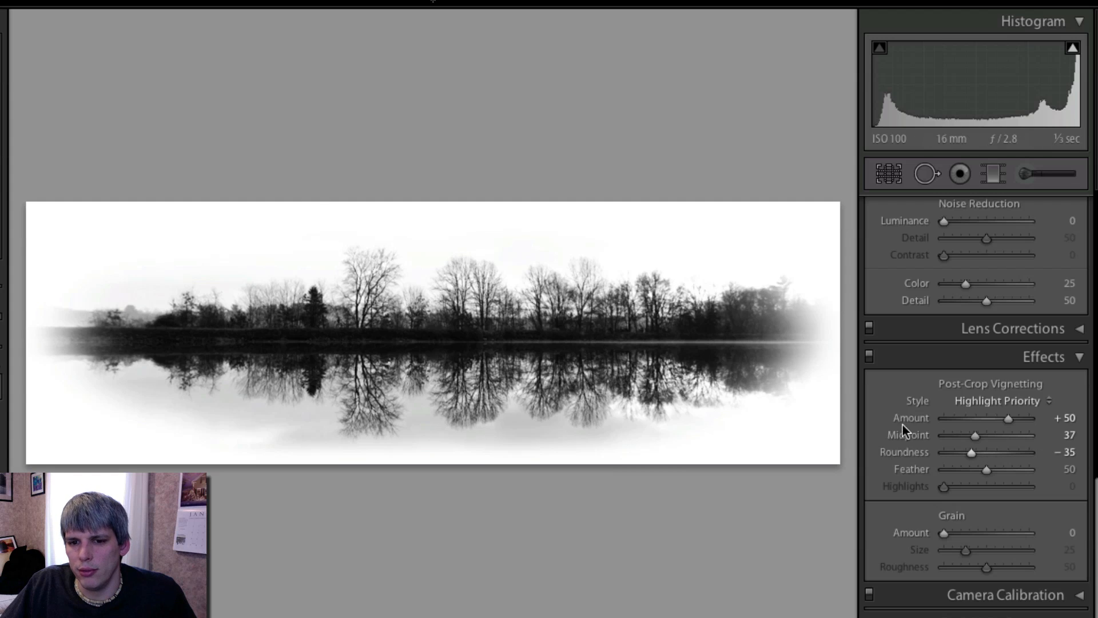
left_click_drag(990, 468, 1020, 471)
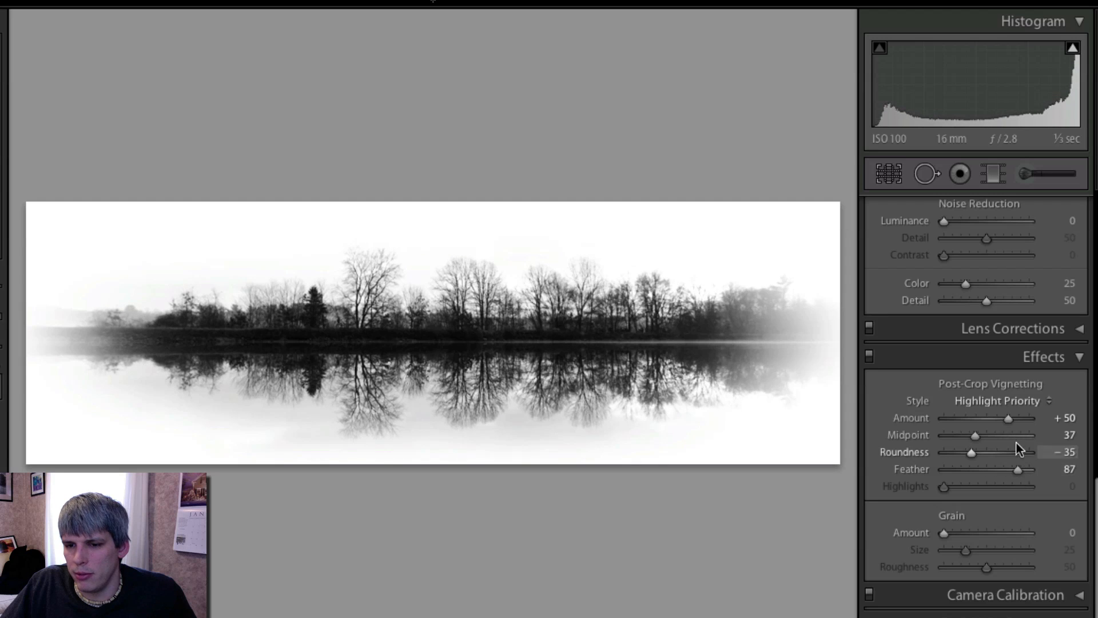
left_click_drag(1002, 419, 997, 418)
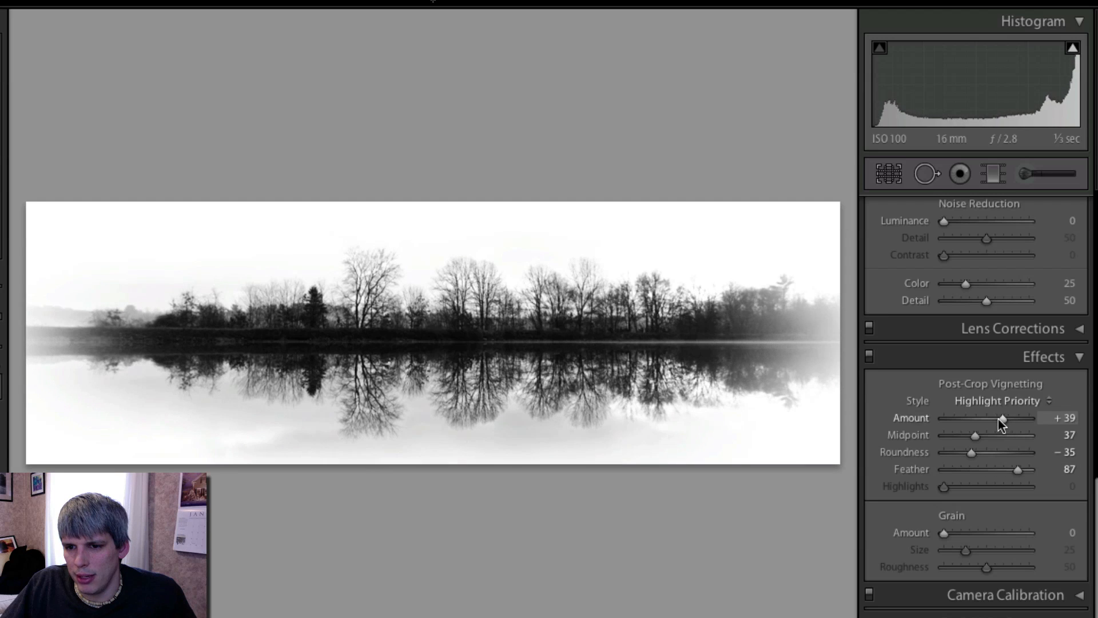
left_click_drag(1020, 470, 1028, 467)
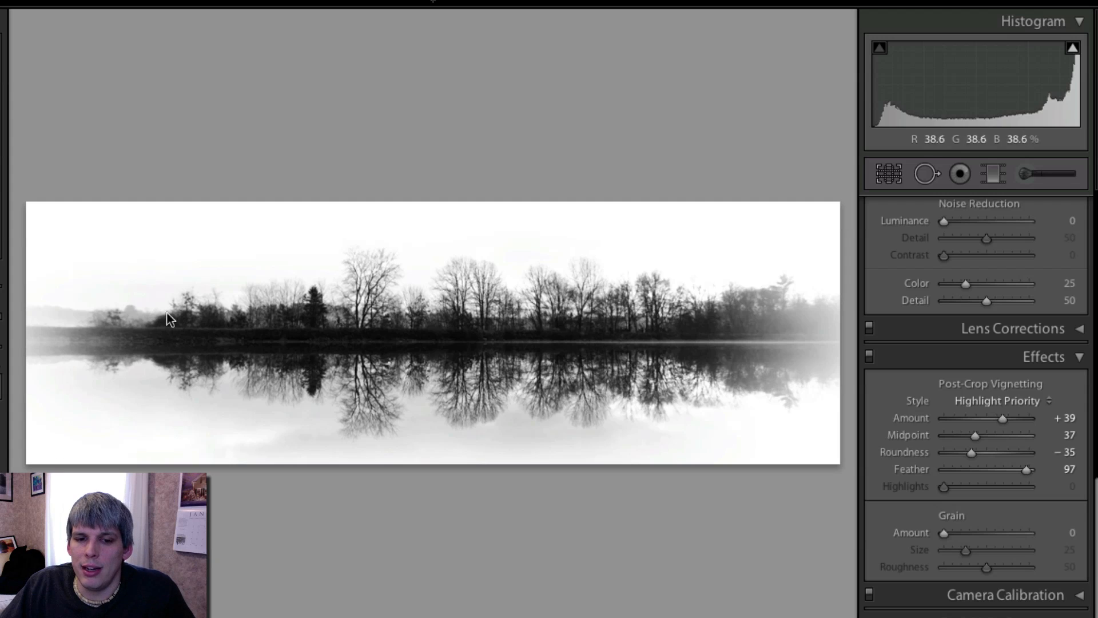
left_click_drag(1026, 469, 938, 475)
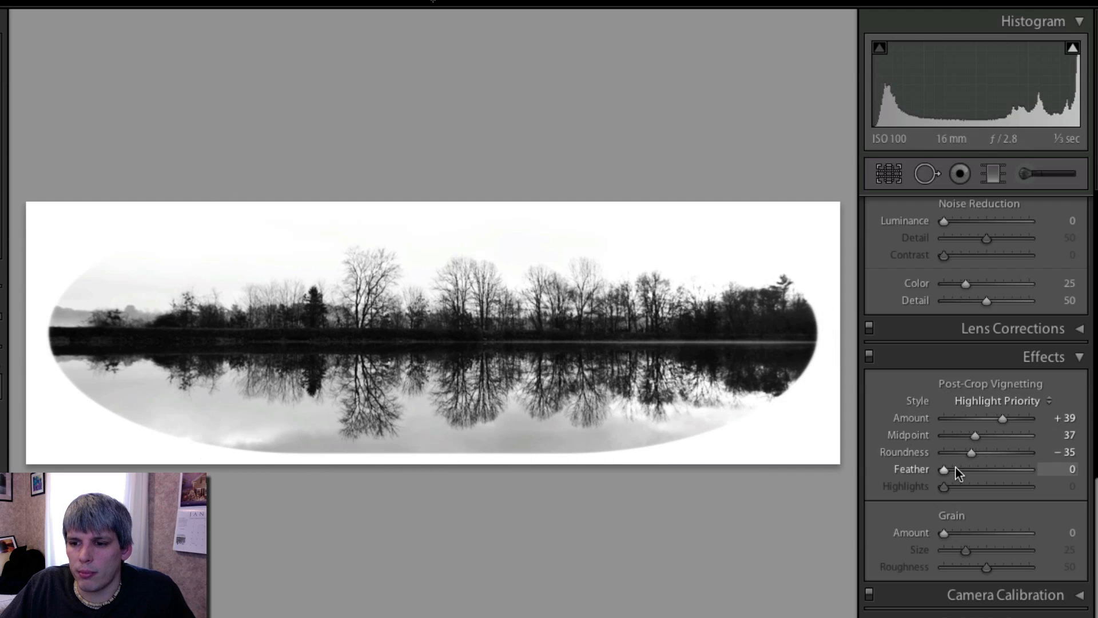
left_click_drag(947, 469, 1045, 469)
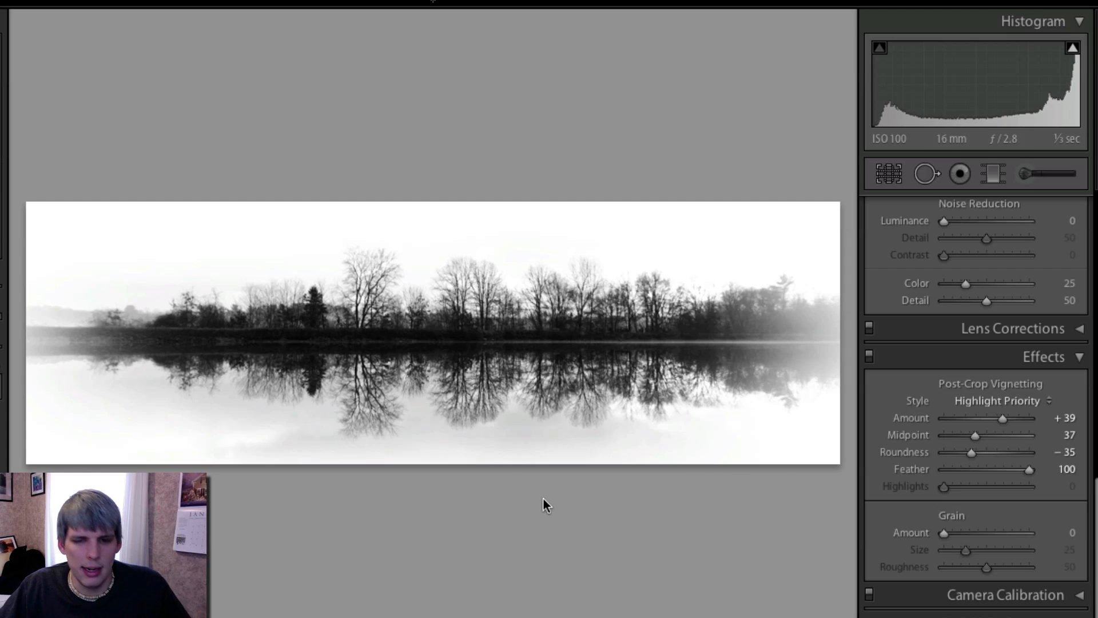
- Compare the edited photo with the original before view
key("backslash")
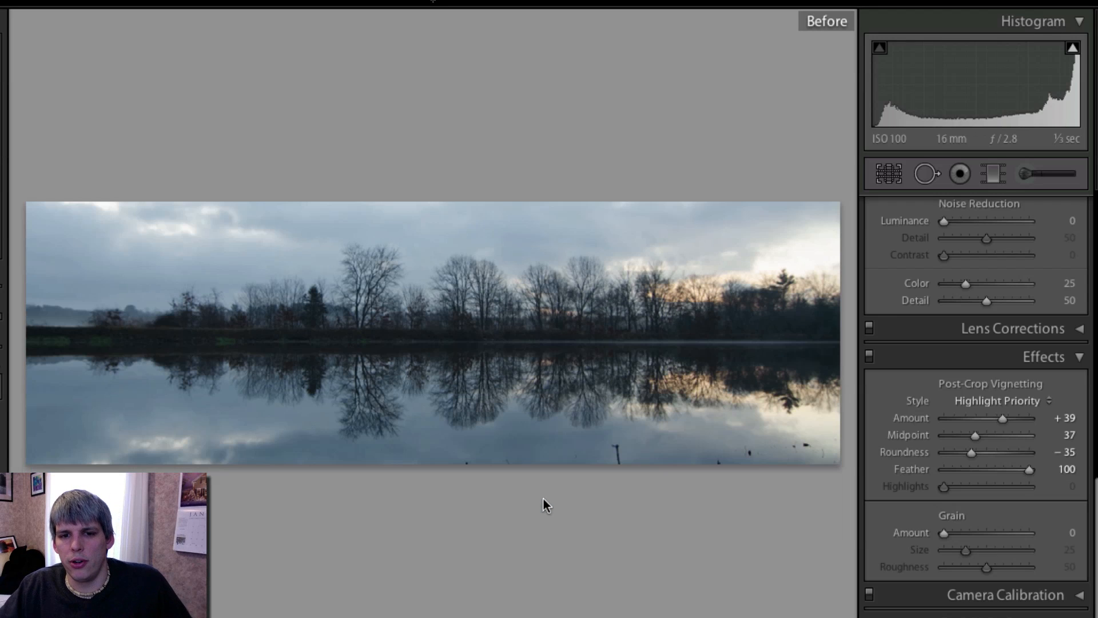
key("backslash")
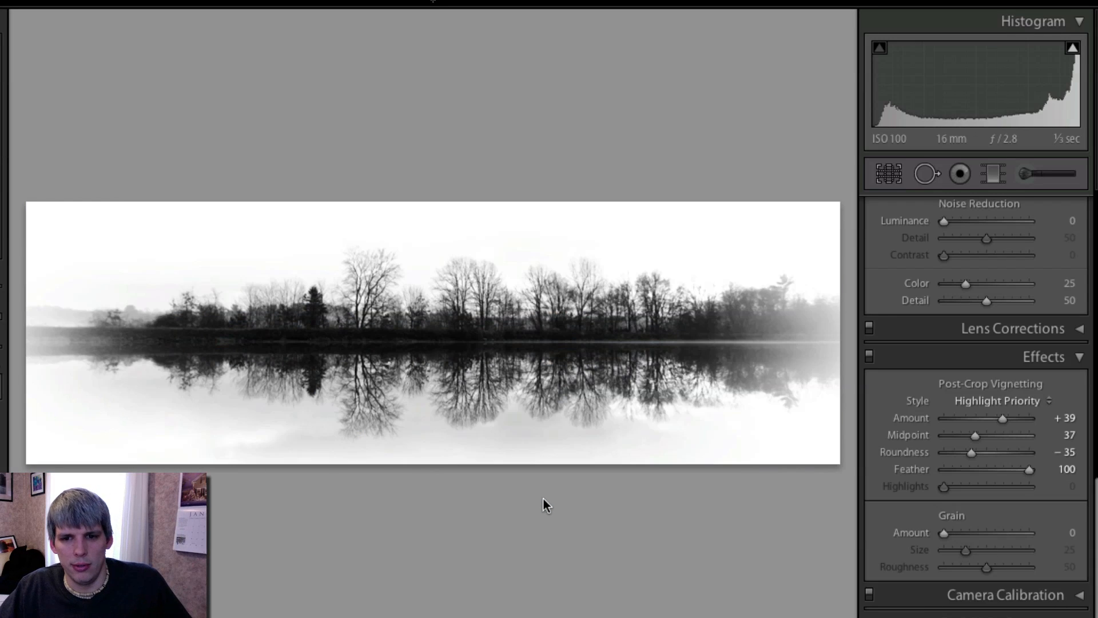